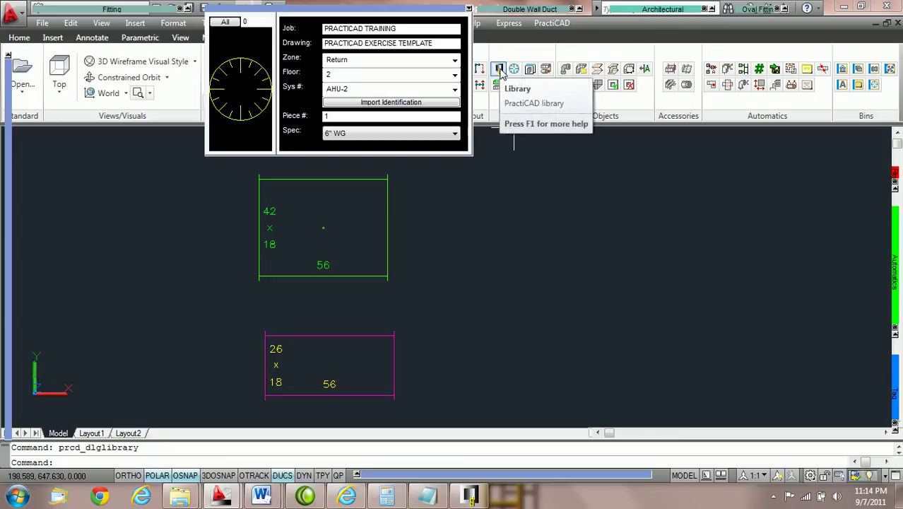
In the library's Ductwork settings, turn off Specification, Zone, Floor and System # for Set by selection under Ductline Placement
{"action": "left_click", "coordinate": [500, 70]}
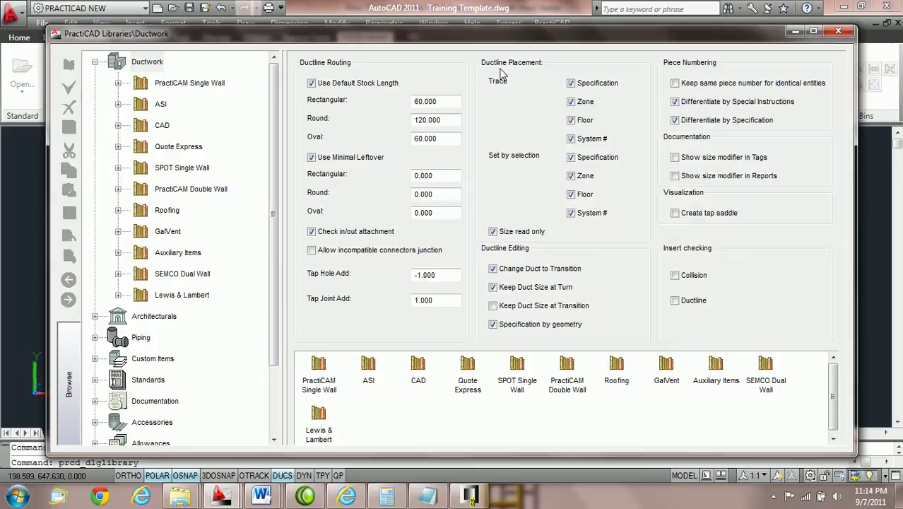
{"action": "left_click", "coordinate": [146, 64]}
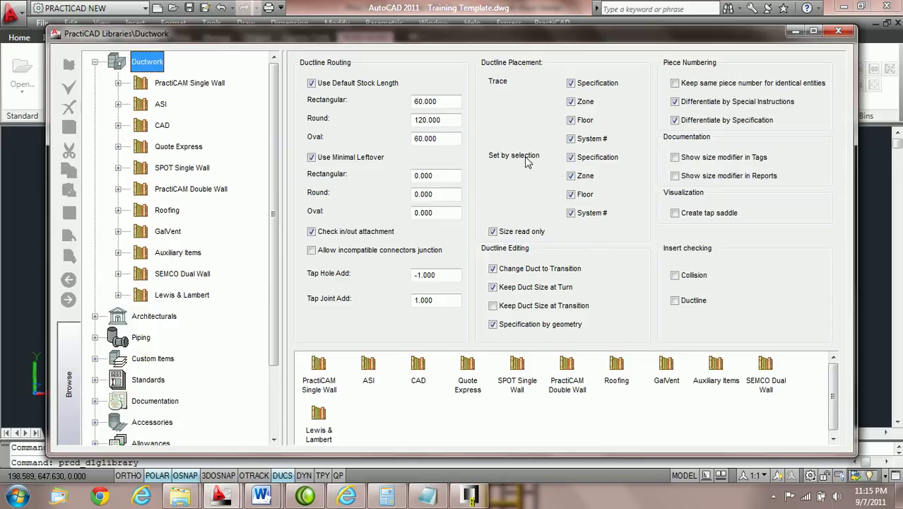
{"action": "left_click", "coordinate": [571, 157]}
{"action": "left_click", "coordinate": [571, 175]}
{"action": "left_click", "coordinate": [570, 193]}
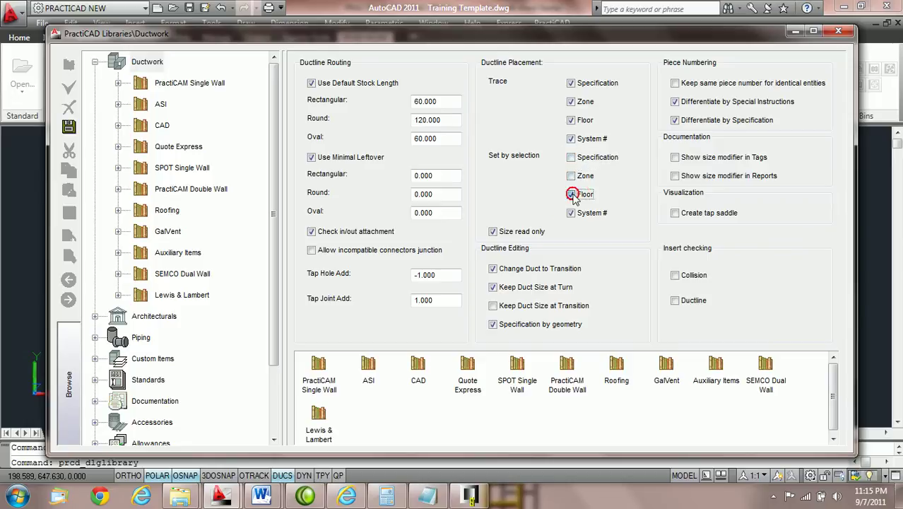
{"action": "left_click", "coordinate": [571, 212]}
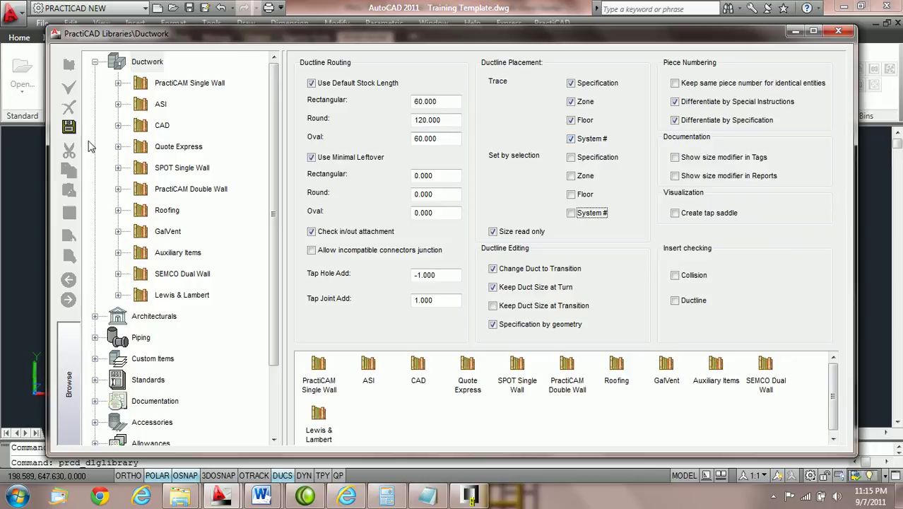
{"action": "left_click", "coordinate": [837, 31]}
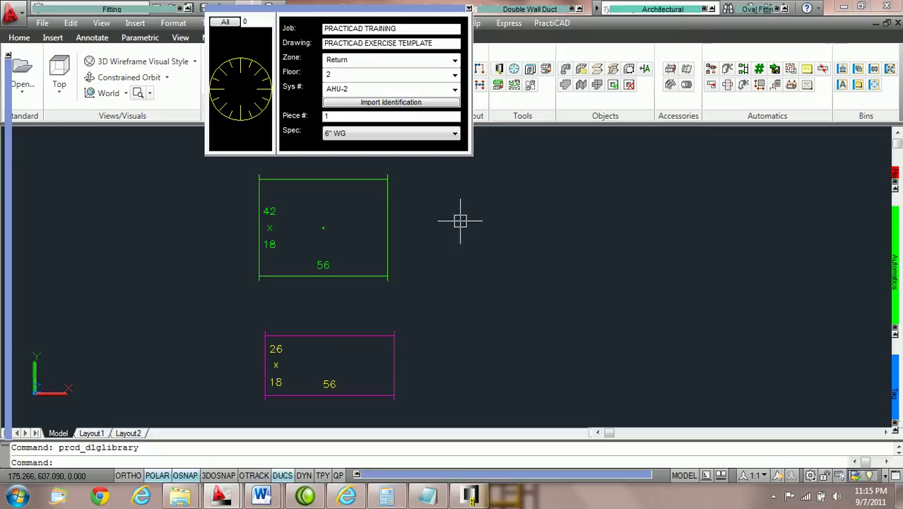
Attach a new straight rectangular duct to the open end of the 42 x 18 supply duct and end the placement
{"action": "middle_click_drag", "start_coordinate": [435, 228], "coordinate": [296, 231]}
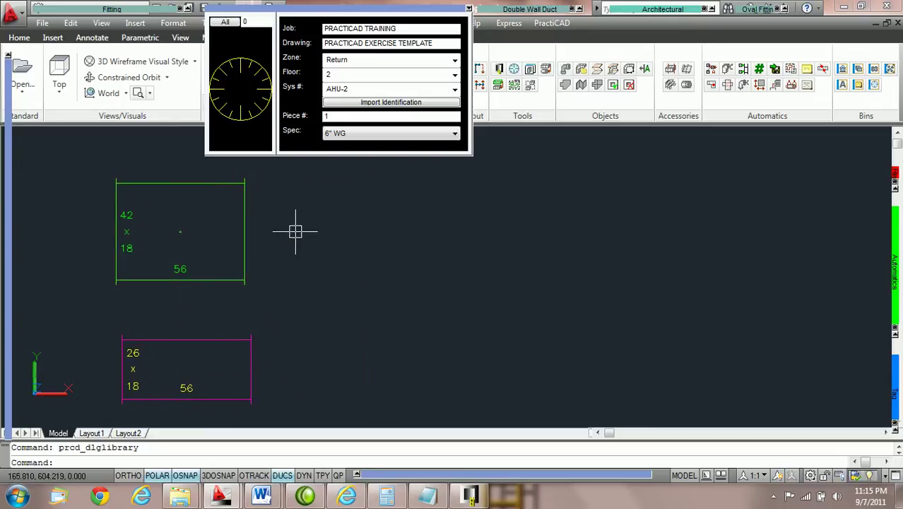
{"action": "left_click", "coordinate": [92, 7]}
{"action": "left_click", "coordinate": [45, 26]}
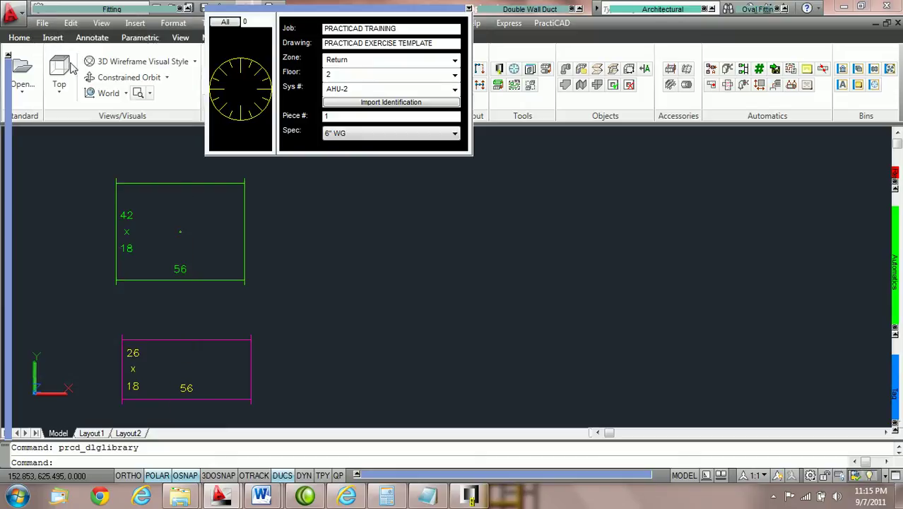
{"action": "left_click", "coordinate": [244, 231]}
{"action": "left_click", "coordinate": [287, 231]}
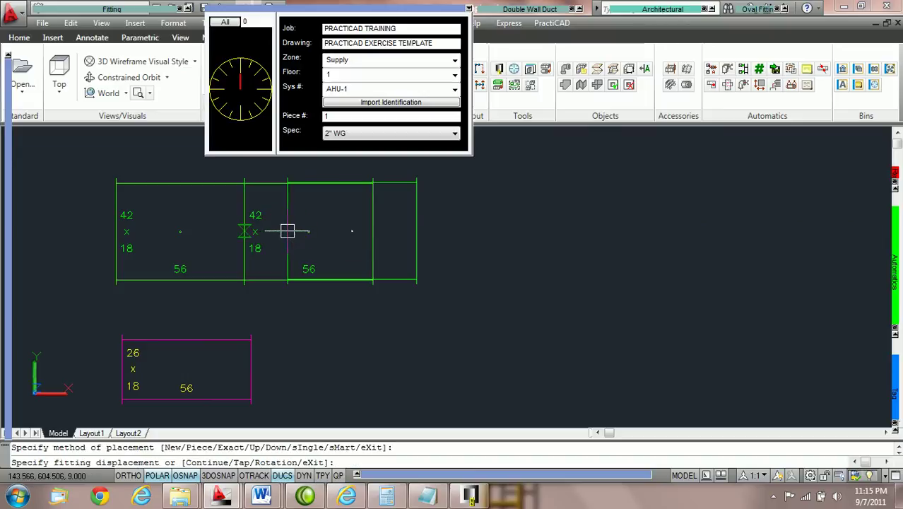
{"action": "key", "text": "Escape"}
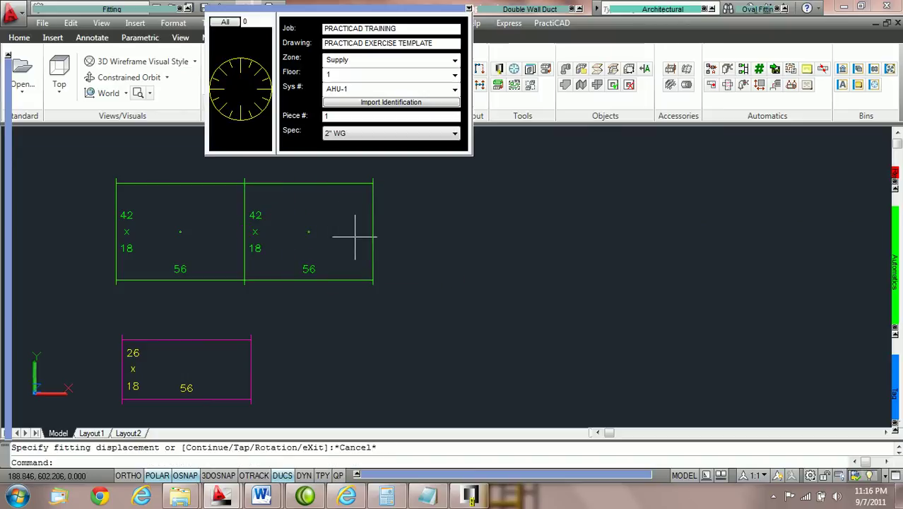
Examine the new 42 x 18 duct's specification, floor, zone and system number in its properties, and compare them with the original duct's
{"action": "left_click", "coordinate": [190, 185]}
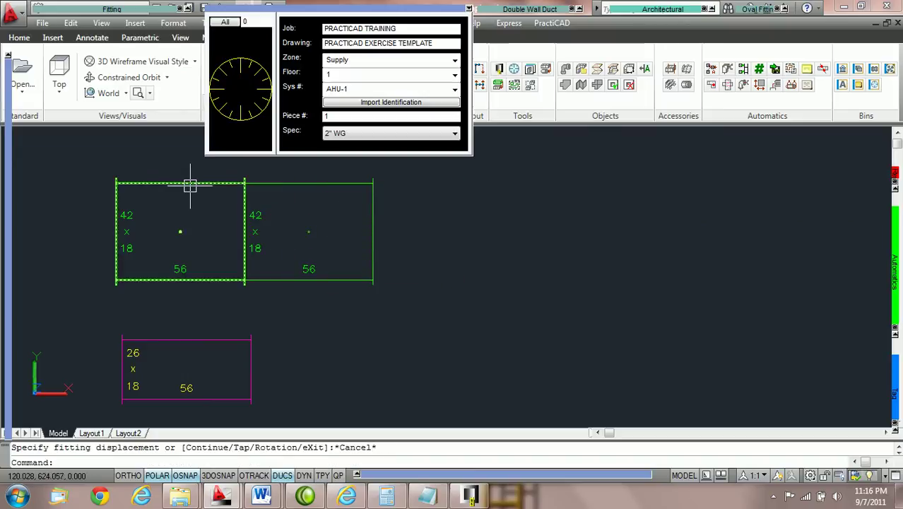
{"action": "left_click", "coordinate": [316, 185]}
{"action": "double_click", "coordinate": [316, 185]}
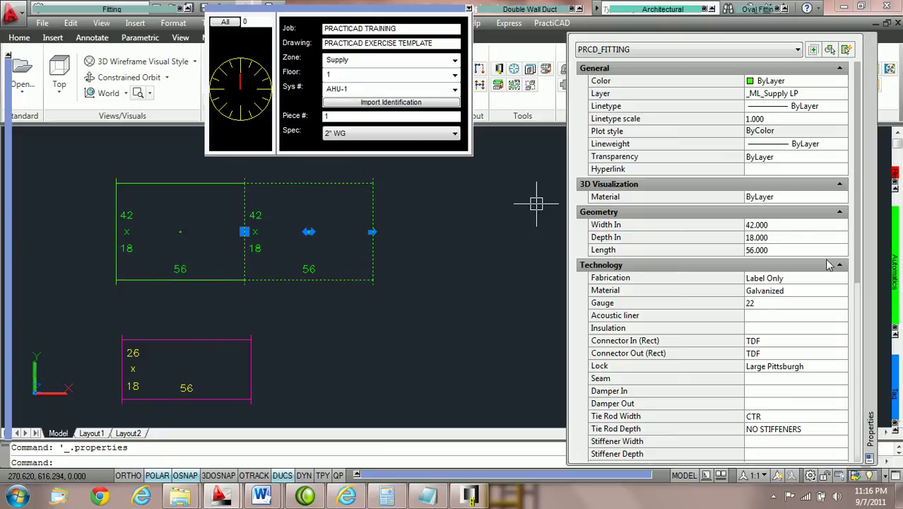
{"action": "left_click", "coordinate": [760, 226]}
{"action": "scroll", "coordinate": [814, 363], "scroll_direction": "down", "scroll_amount": 5}
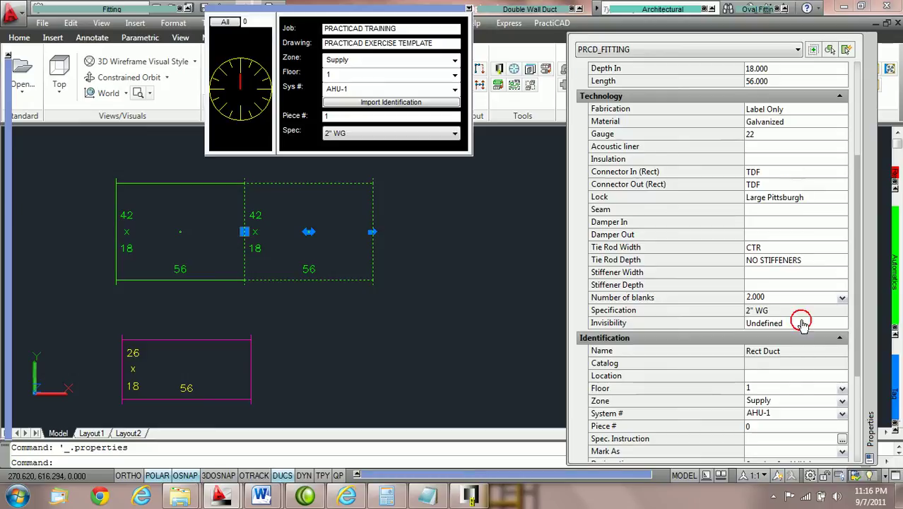
{"action": "scroll", "coordinate": [798, 219], "scroll_direction": "down", "scroll_amount": 3}
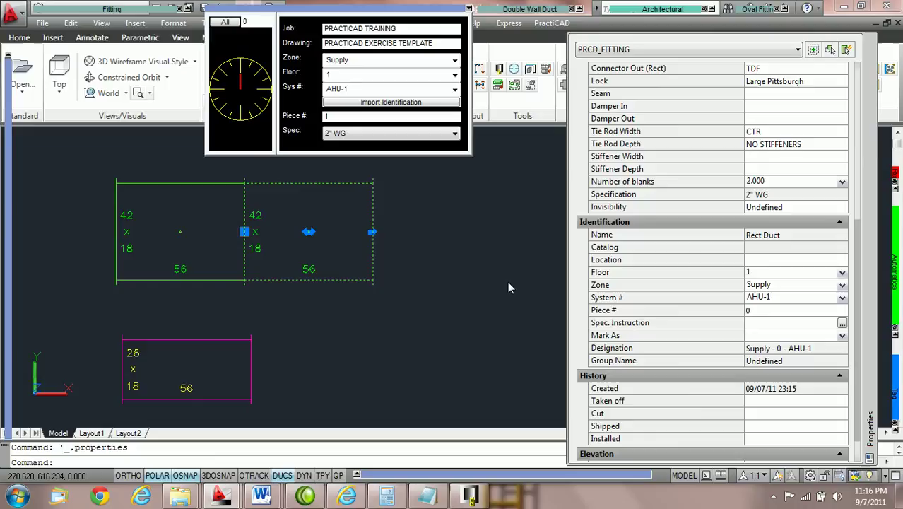
{"action": "left_click", "coordinate": [197, 185]}
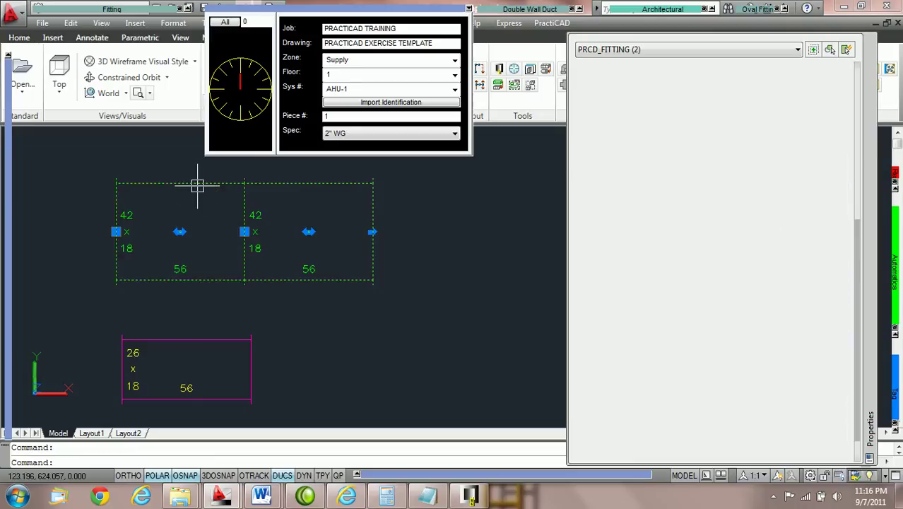
{"action": "scroll", "coordinate": [821, 256], "scroll_direction": "down", "scroll_amount": 5}
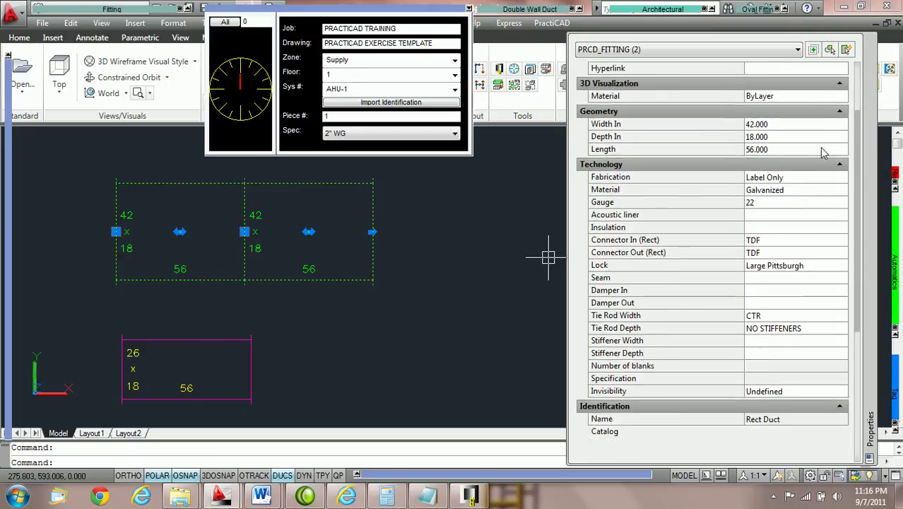
{"action": "scroll", "coordinate": [805, 268], "scroll_direction": "down", "scroll_amount": 3}
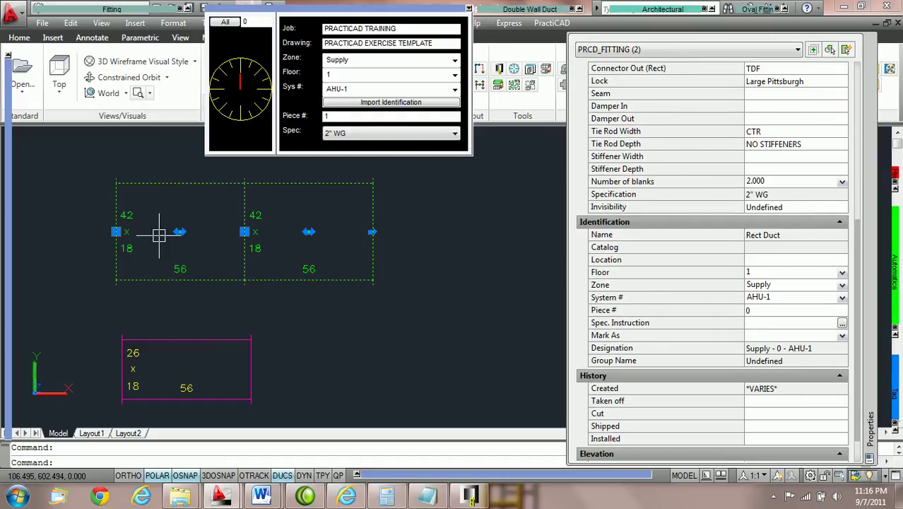
{"action": "key", "text": "Escape"}
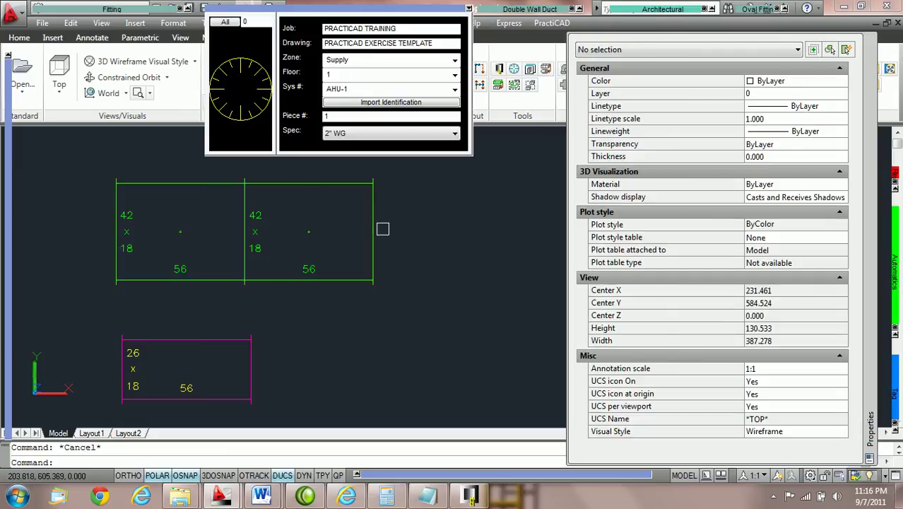
Attach a new straight rectangular duct to the open end of the 26 x 18 return duct and end the placement
{"action": "mouse_move", "coordinate": [112, 8]}
{"action": "left_click", "coordinate": [49, 27]}
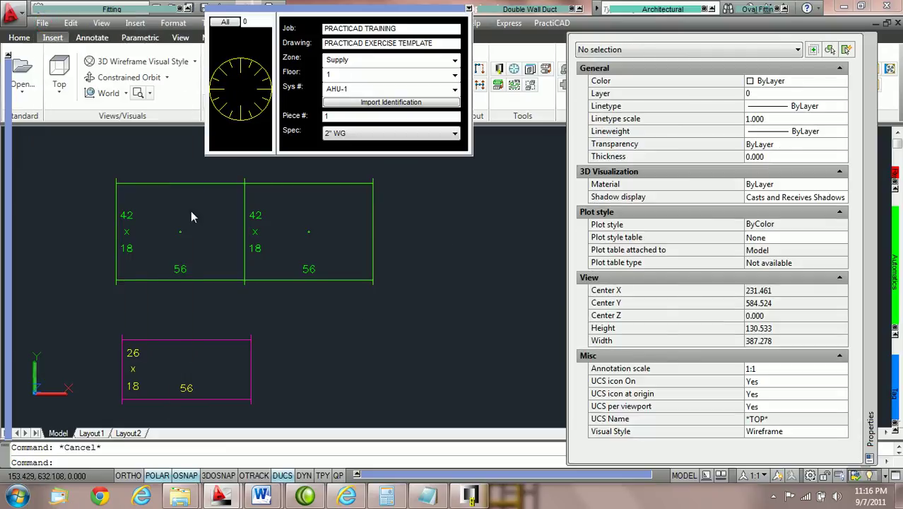
{"action": "left_click", "coordinate": [253, 368]}
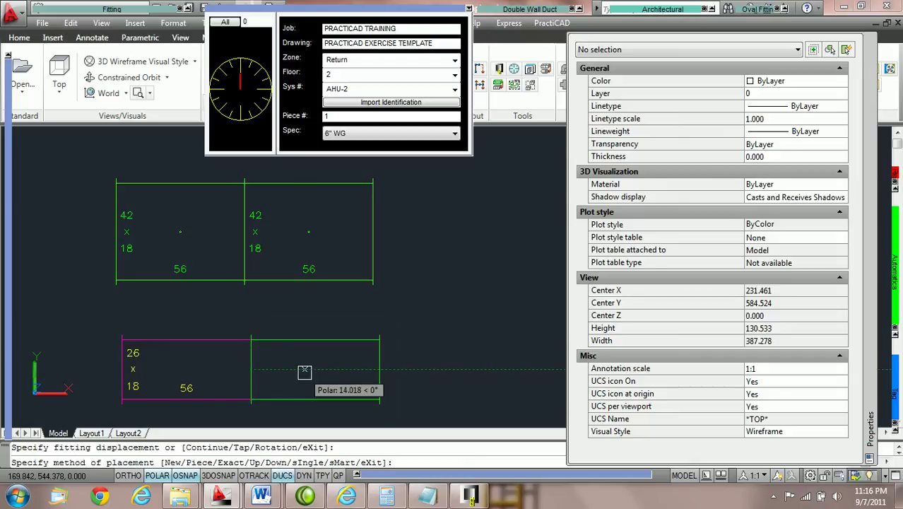
{"action": "left_click", "coordinate": [307, 372]}
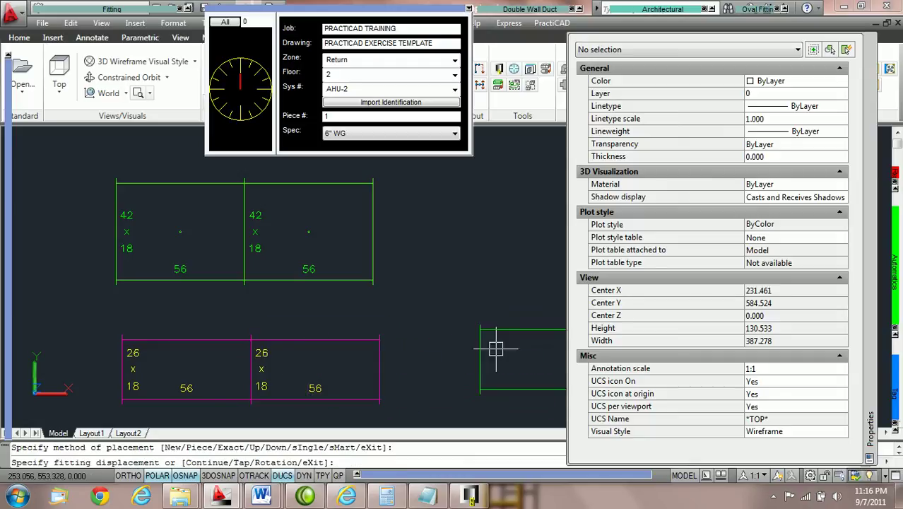
{"action": "key", "text": "Escape"}
Examine the properties of the new 26 x 18 duct and compare its specification and identification with the original return duct's
{"action": "left_click", "coordinate": [335, 339]}
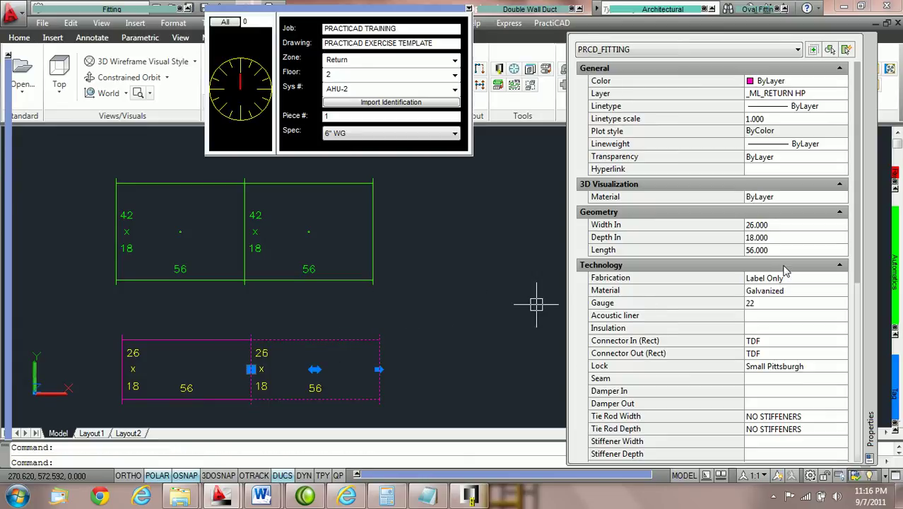
{"action": "scroll", "coordinate": [784, 271], "scroll_direction": "down", "scroll_amount": 6}
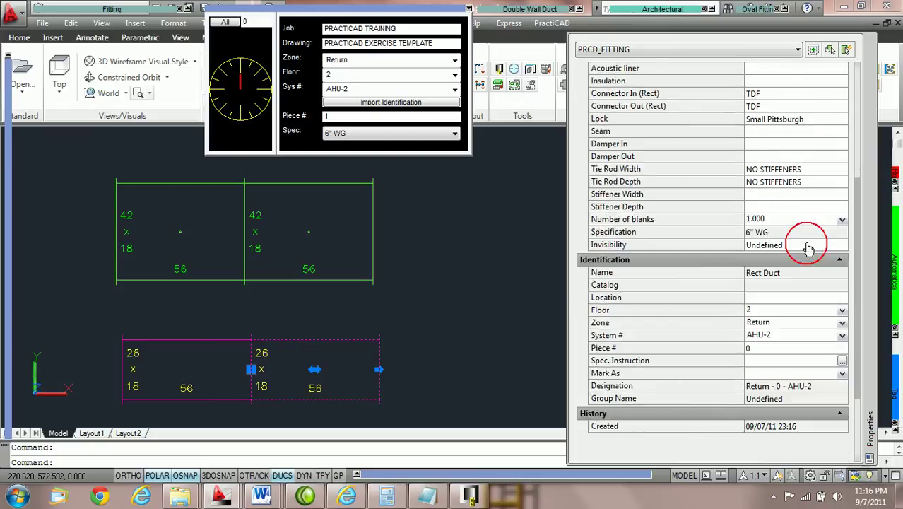
{"action": "scroll", "coordinate": [808, 247], "scroll_direction": "down", "scroll_amount": 2}
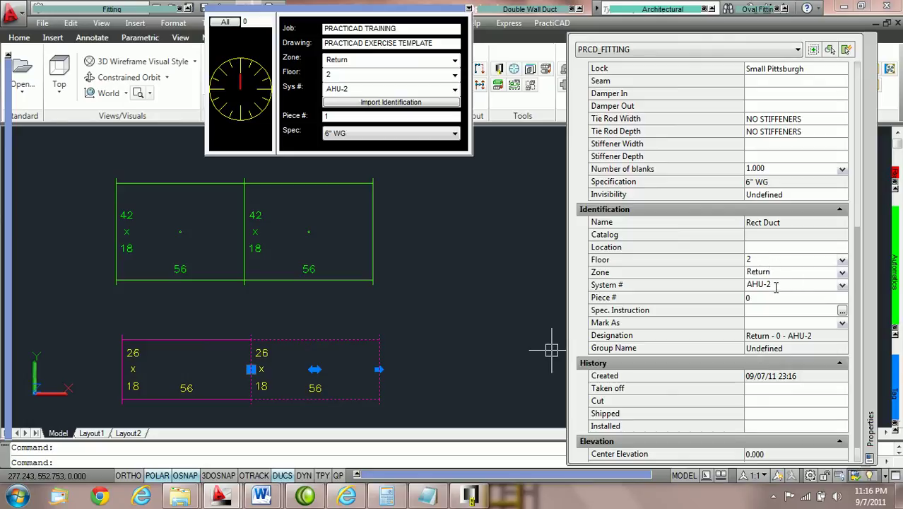
{"action": "left_click", "coordinate": [191, 339]}
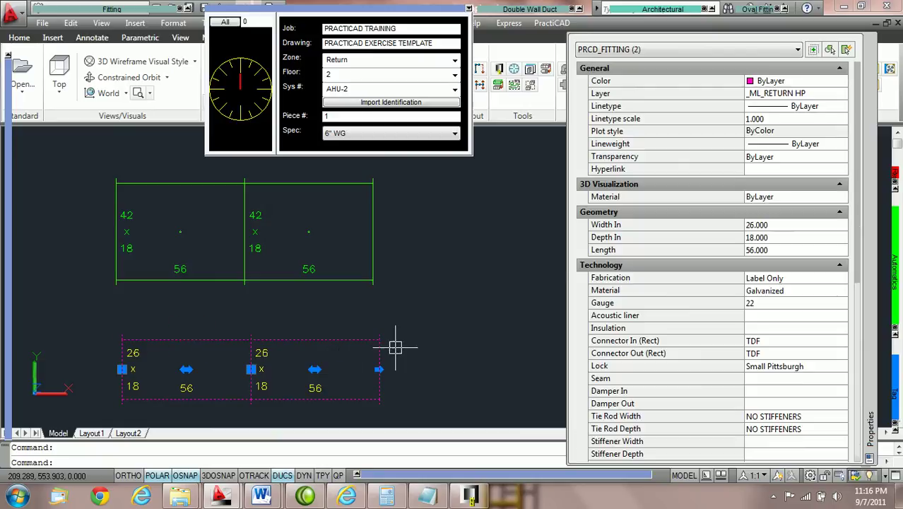
{"action": "scroll", "coordinate": [812, 272], "scroll_direction": "down", "scroll_amount": 5}
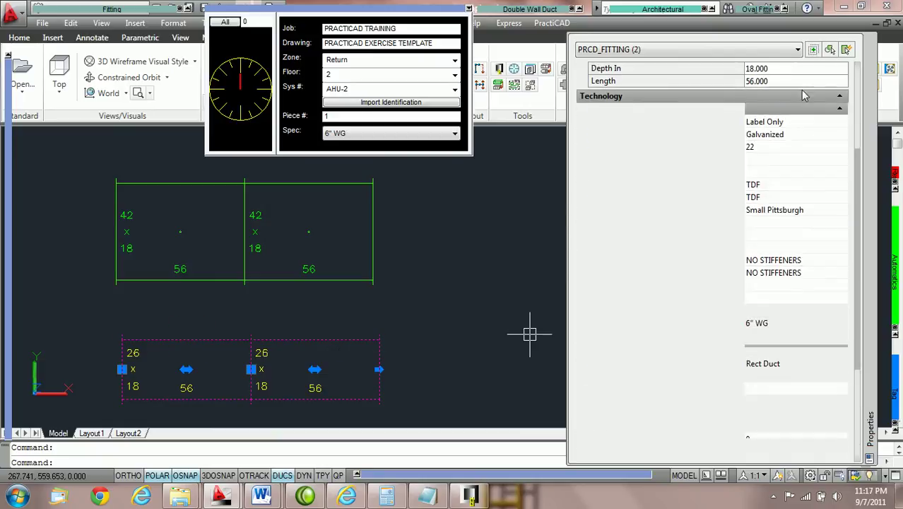
{"action": "scroll", "coordinate": [811, 341], "scroll_direction": "down", "scroll_amount": 3}
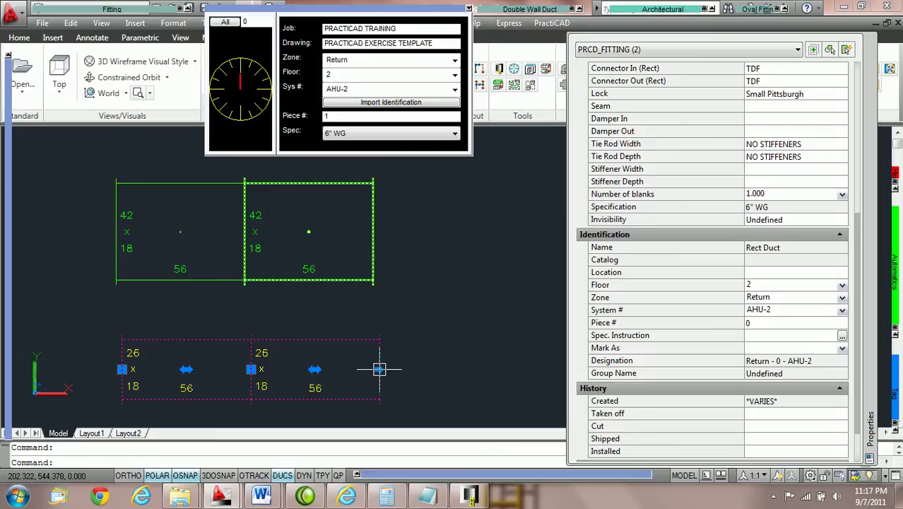
{"action": "key", "text": "Escape"}
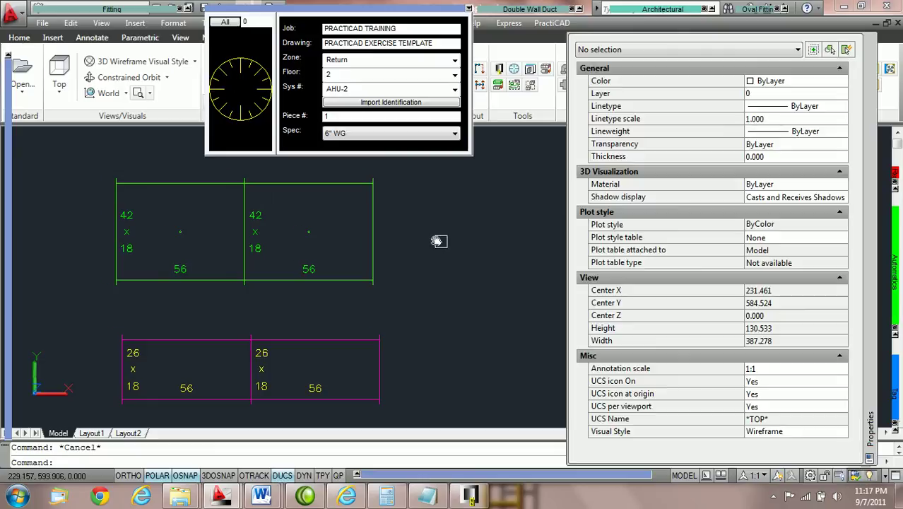
Add a third straight duct to the end of the 42 x 18 run, and attach another to the end of the 26 x 18 run
{"action": "middle_click_drag", "start_coordinate": [435, 240], "coordinate": [366, 237]}
{"action": "left_click", "coordinate": [106, 9]}
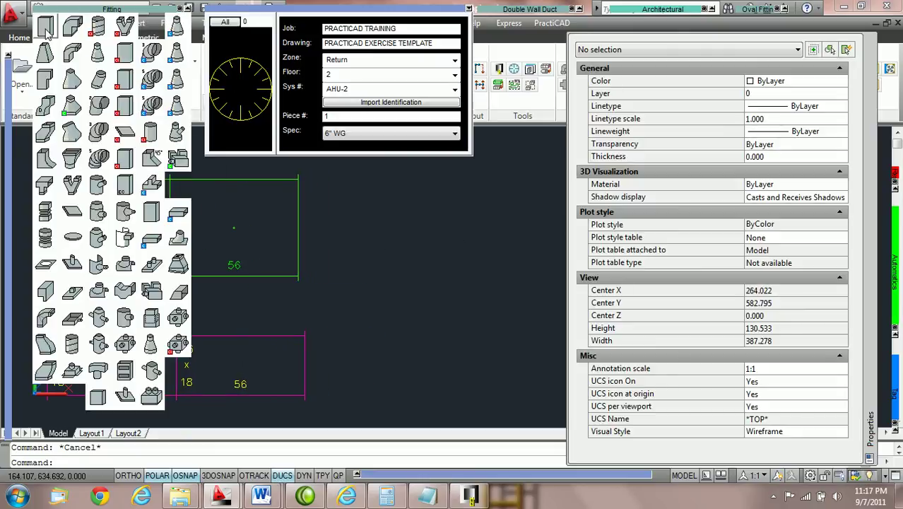
{"action": "left_click", "coordinate": [44, 27]}
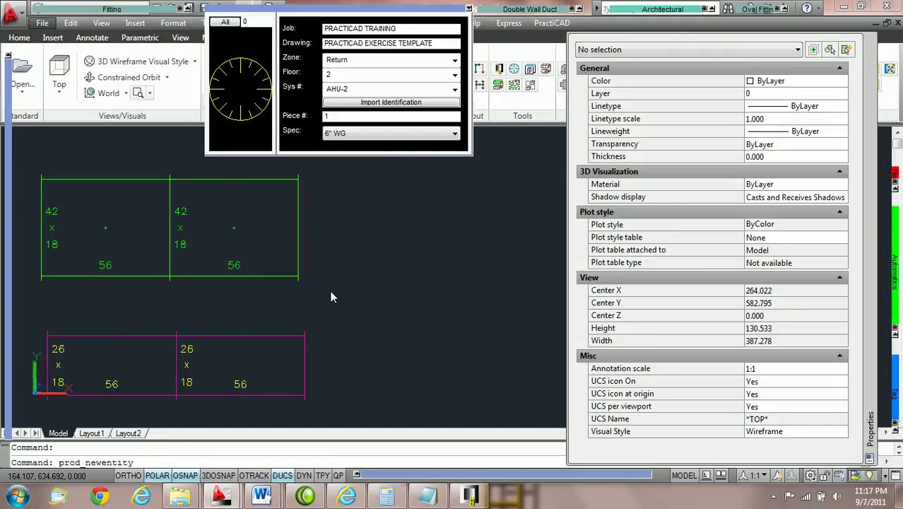
{"action": "left_click", "coordinate": [307, 226]}
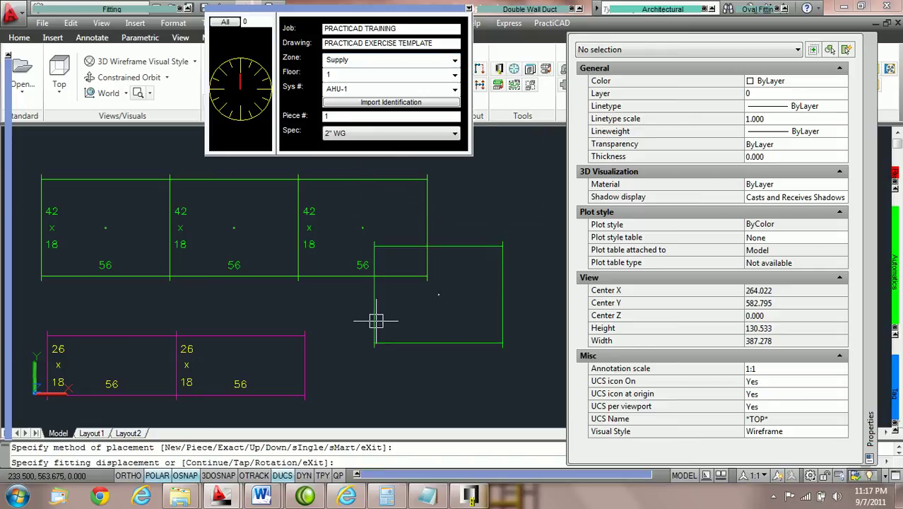
{"action": "left_click", "coordinate": [304, 366]}
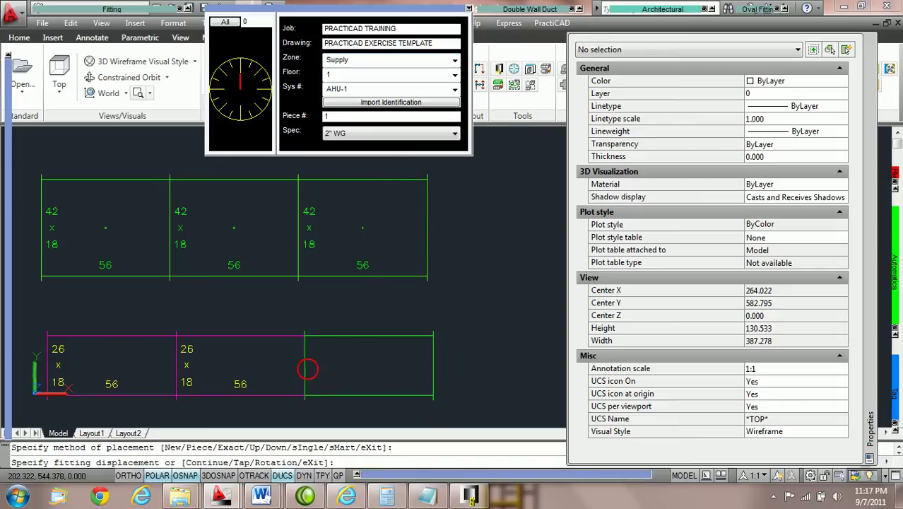